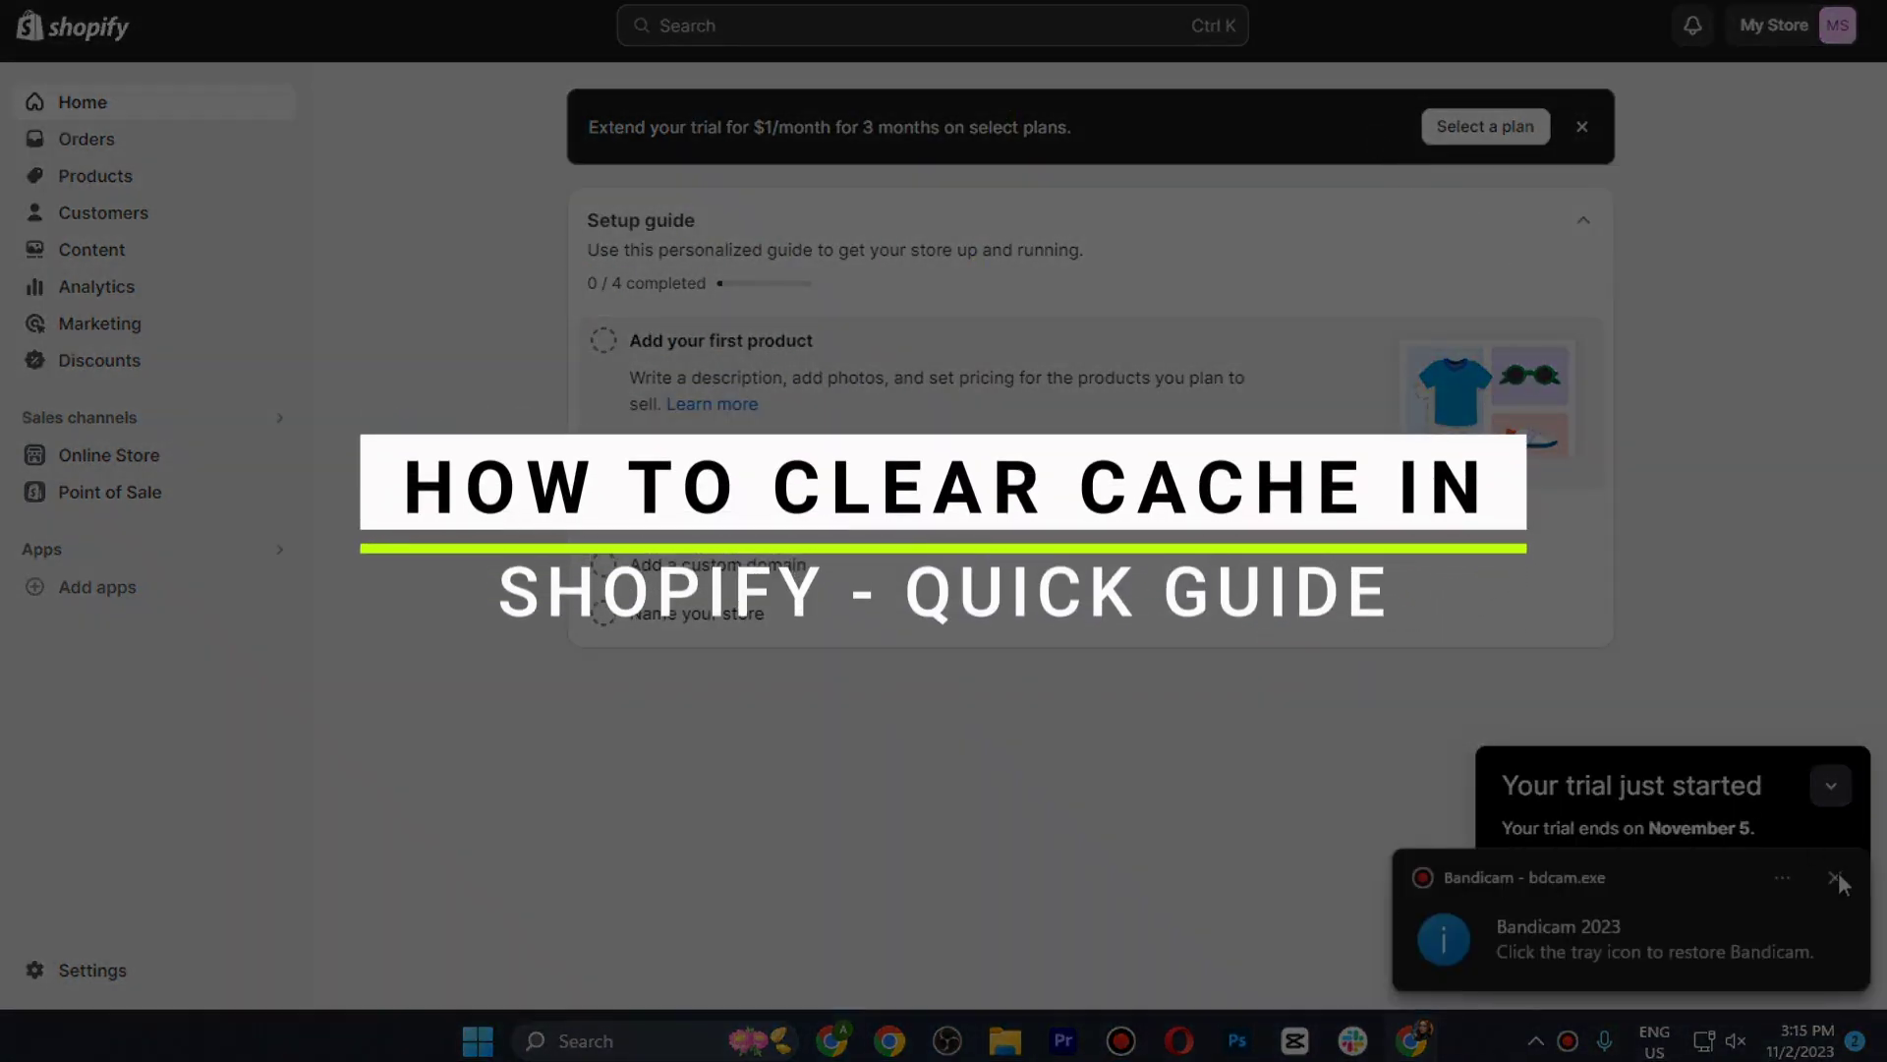
# Dismiss the screen recorder notification and put its window out of the way
pyautogui.click(1836, 878)
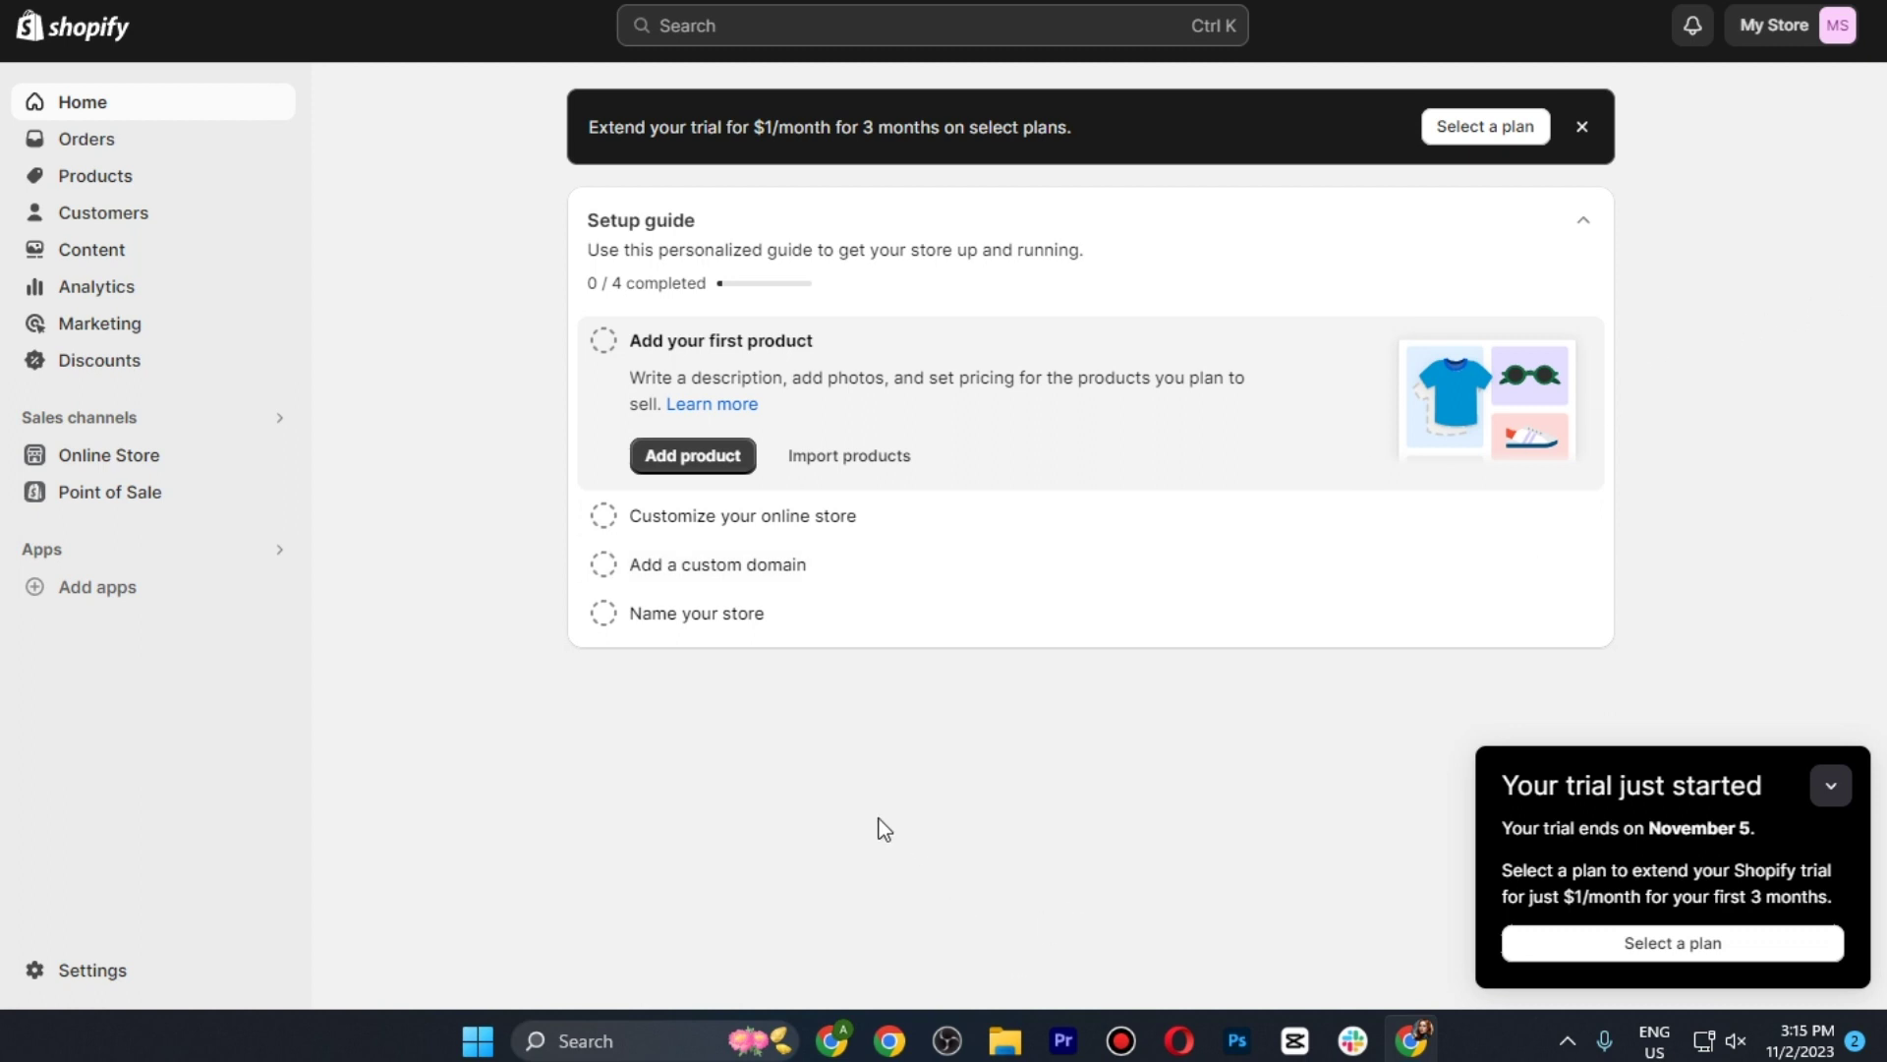
pyautogui.click(1130, 1048)
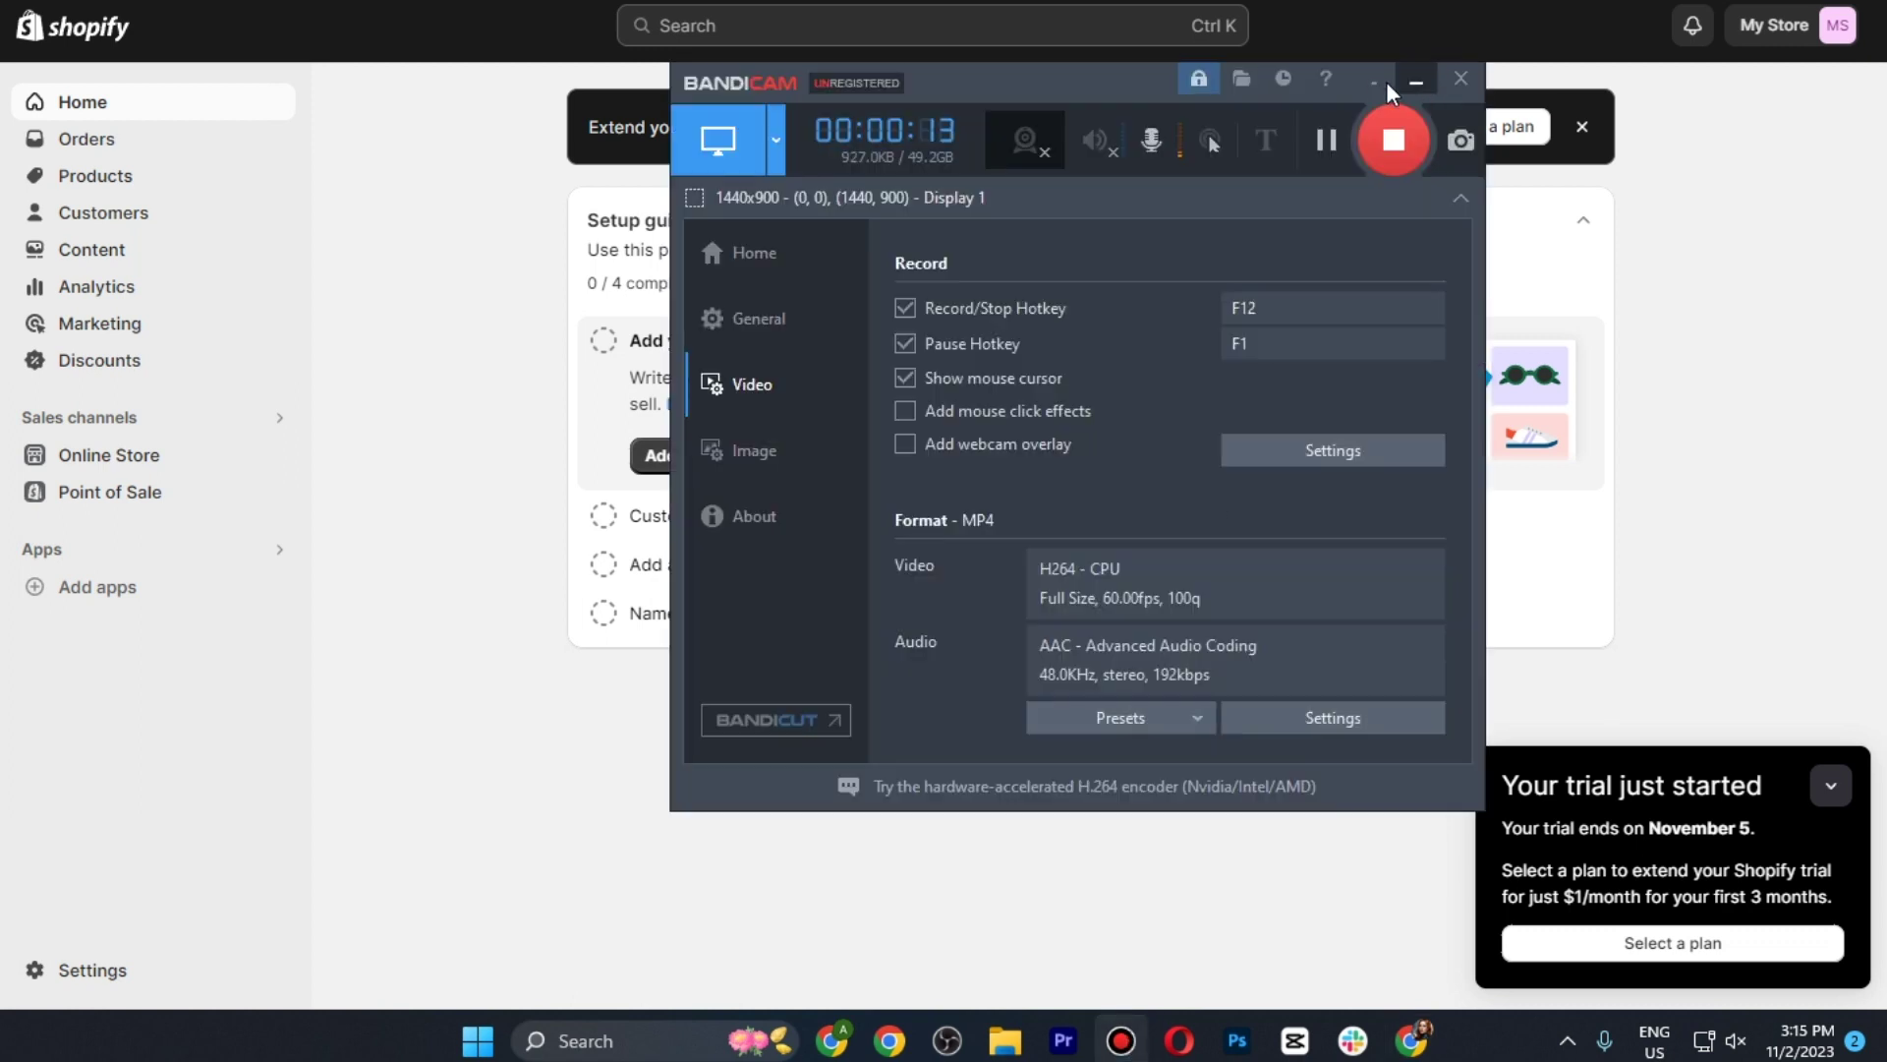
pyautogui.click(1421, 77)
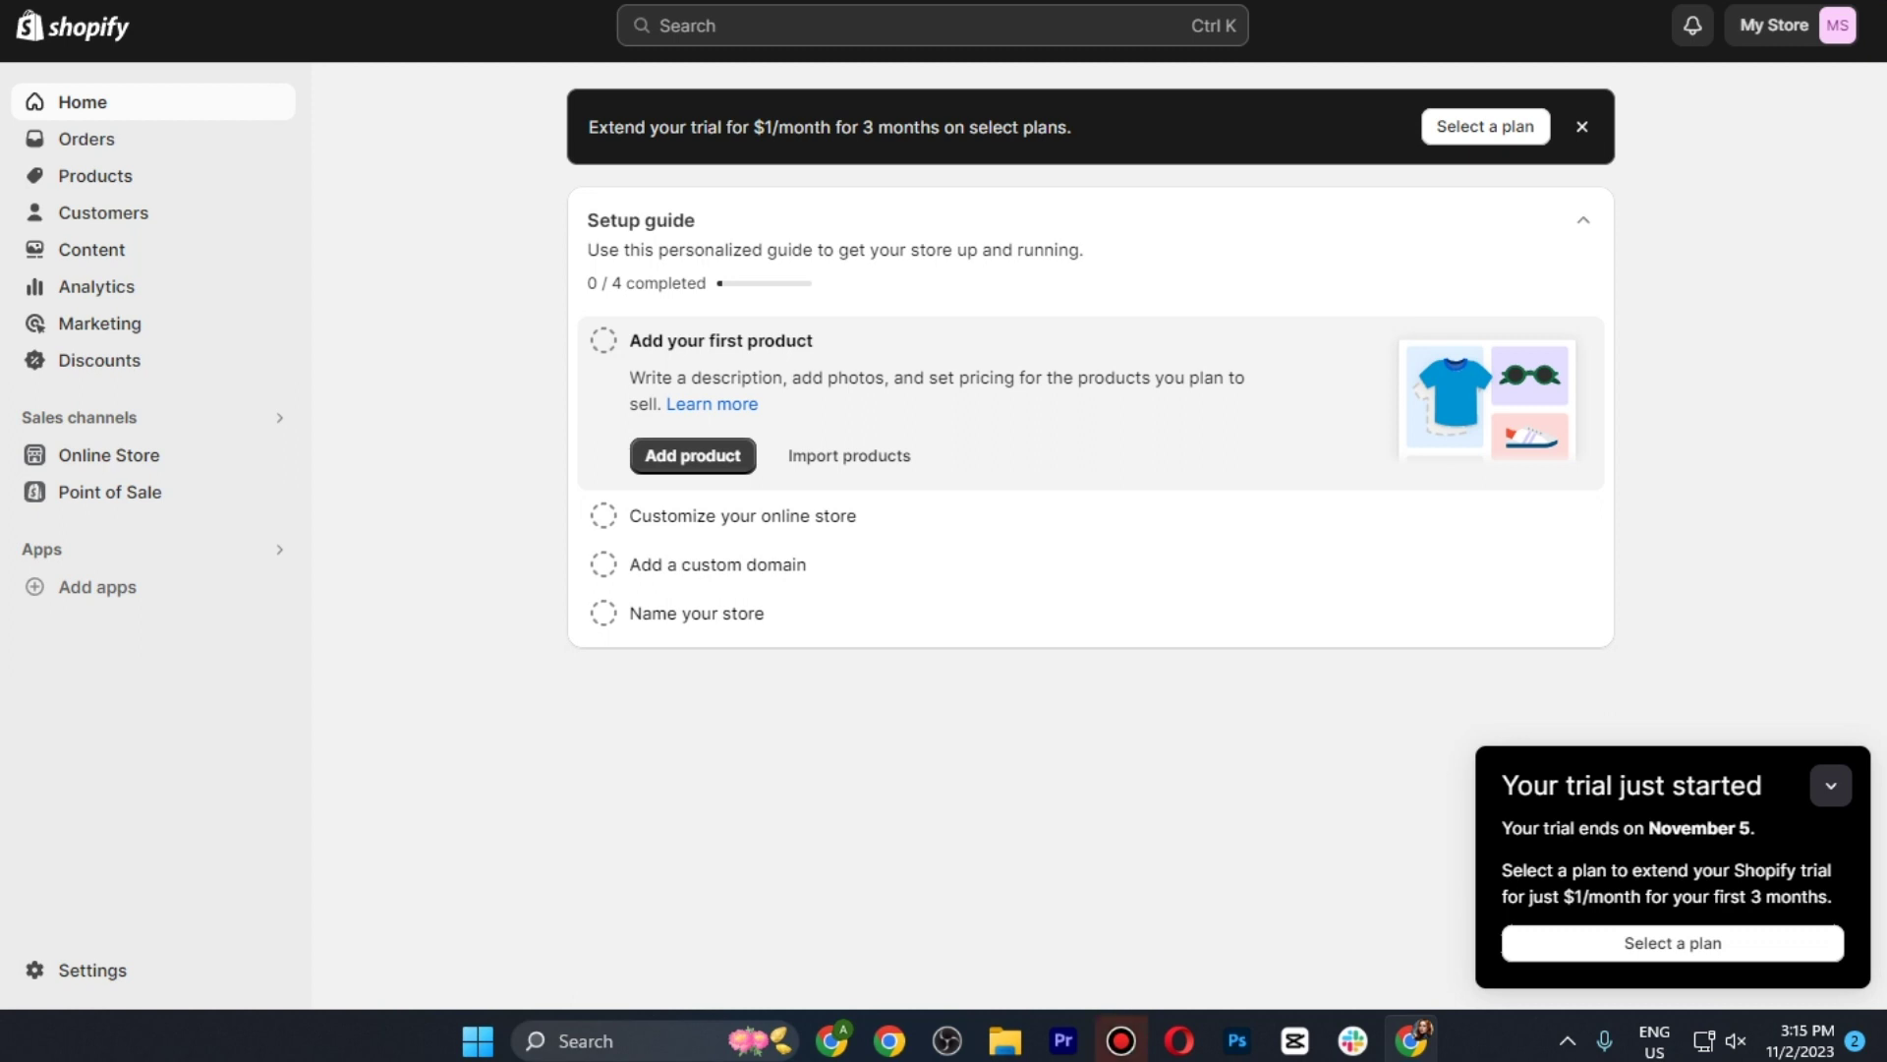
# Bring up Chrome's Clear browsing data dialog from the three-dot menu via More tools
pyautogui.click(1852, 3)
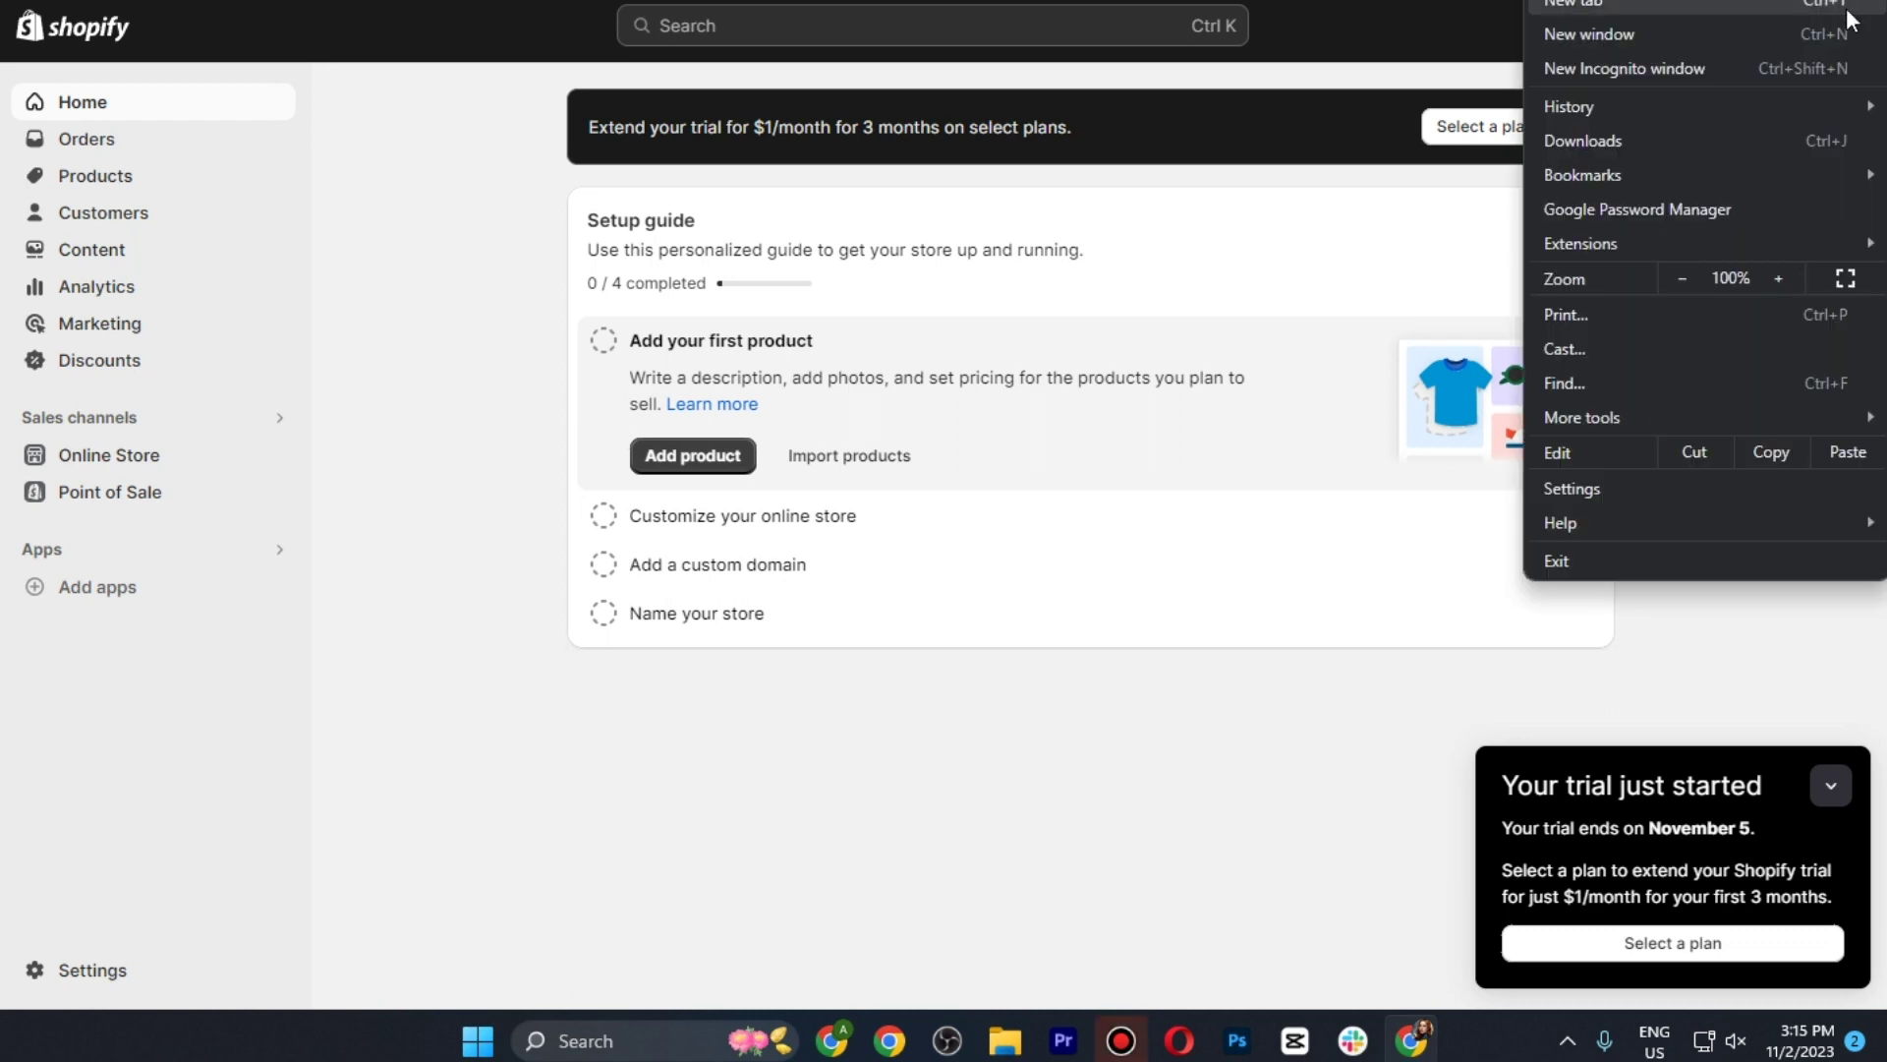
pyautogui.moveTo(1582, 417)
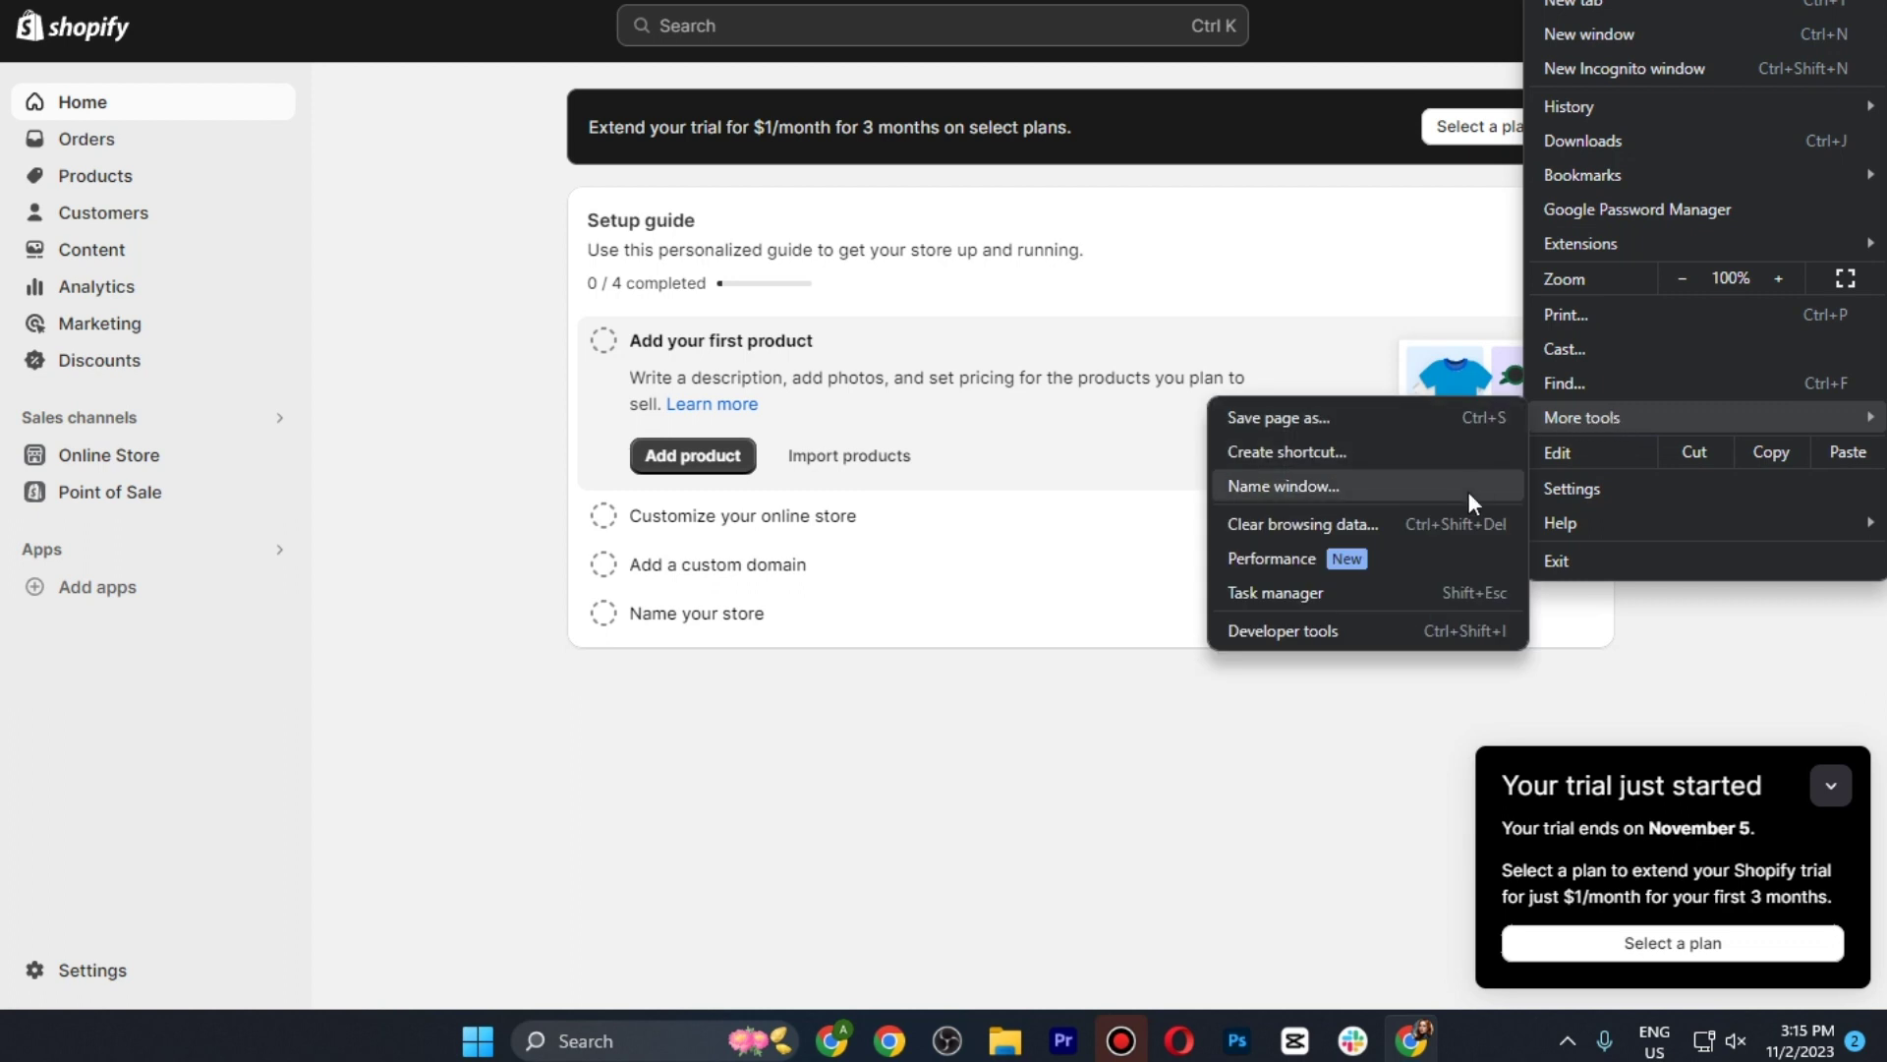
pyautogui.click(1423, 519)
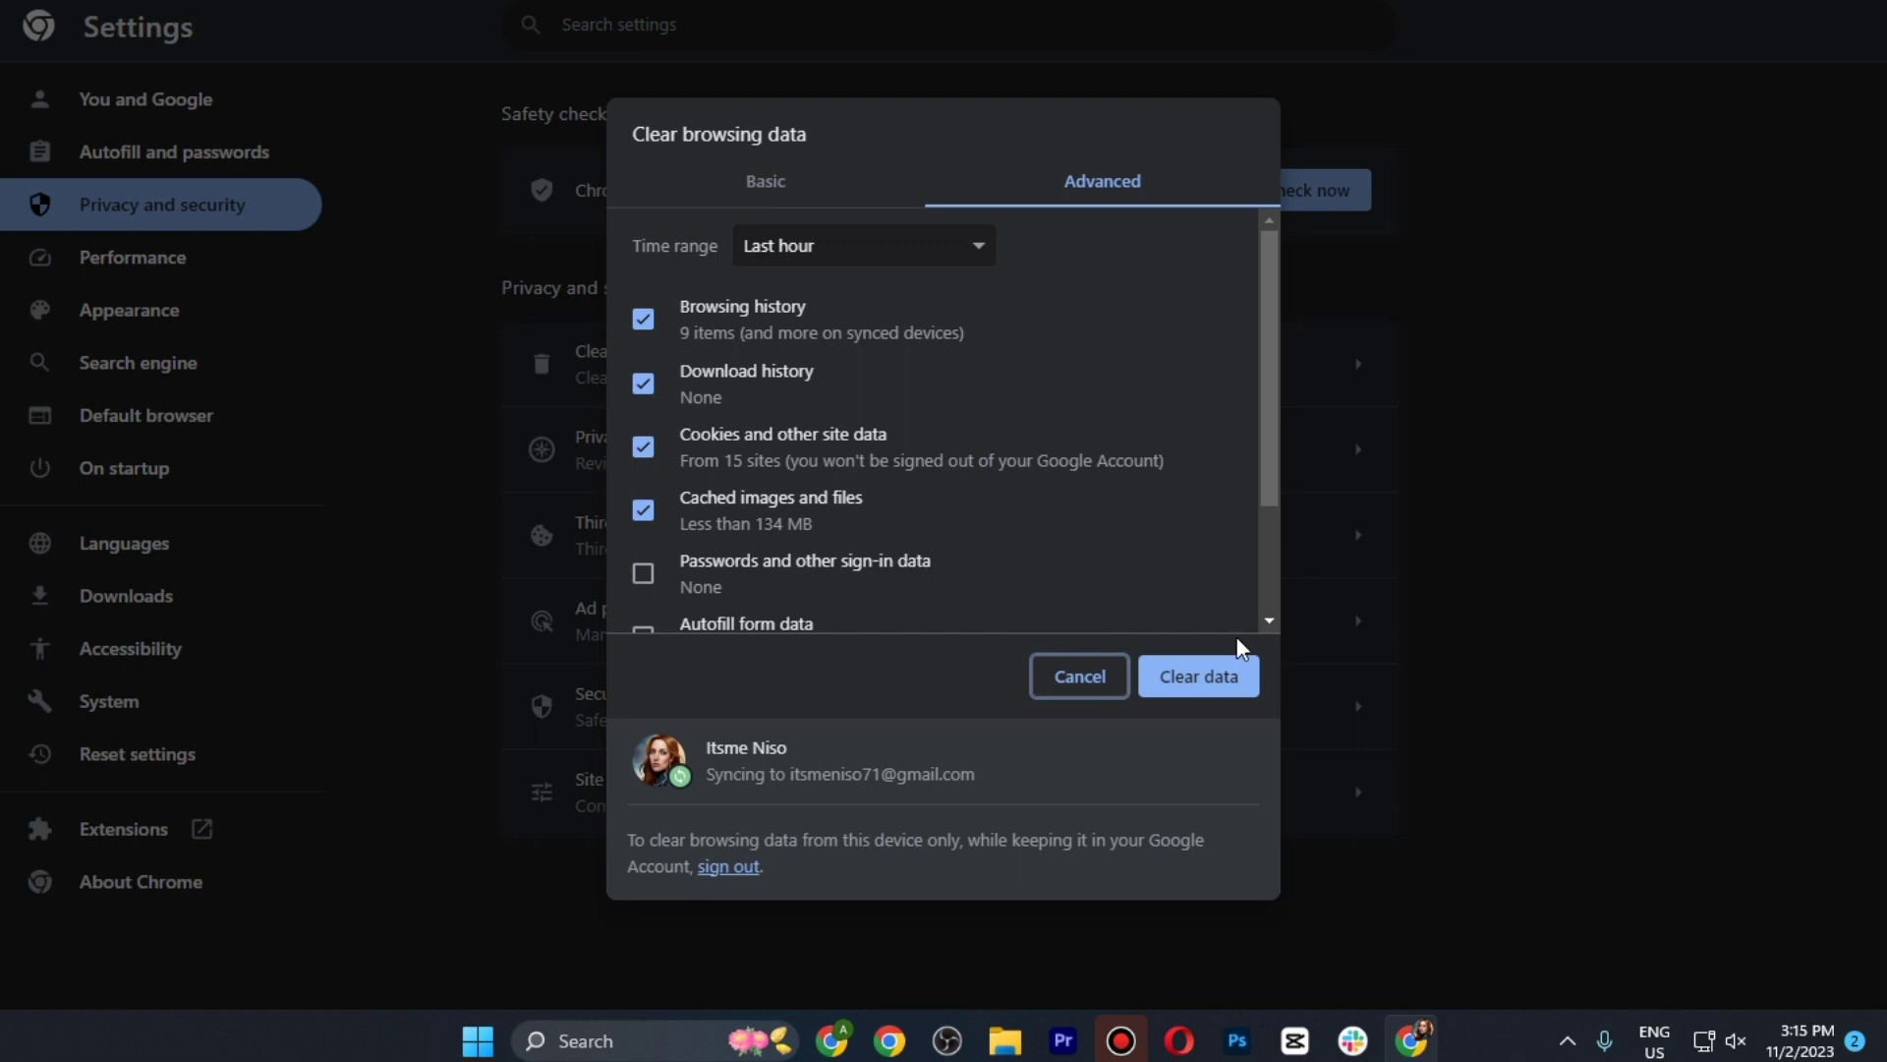
# Clear the last hour's history, download history, cookies and cached images and files
pyautogui.click(1217, 680)
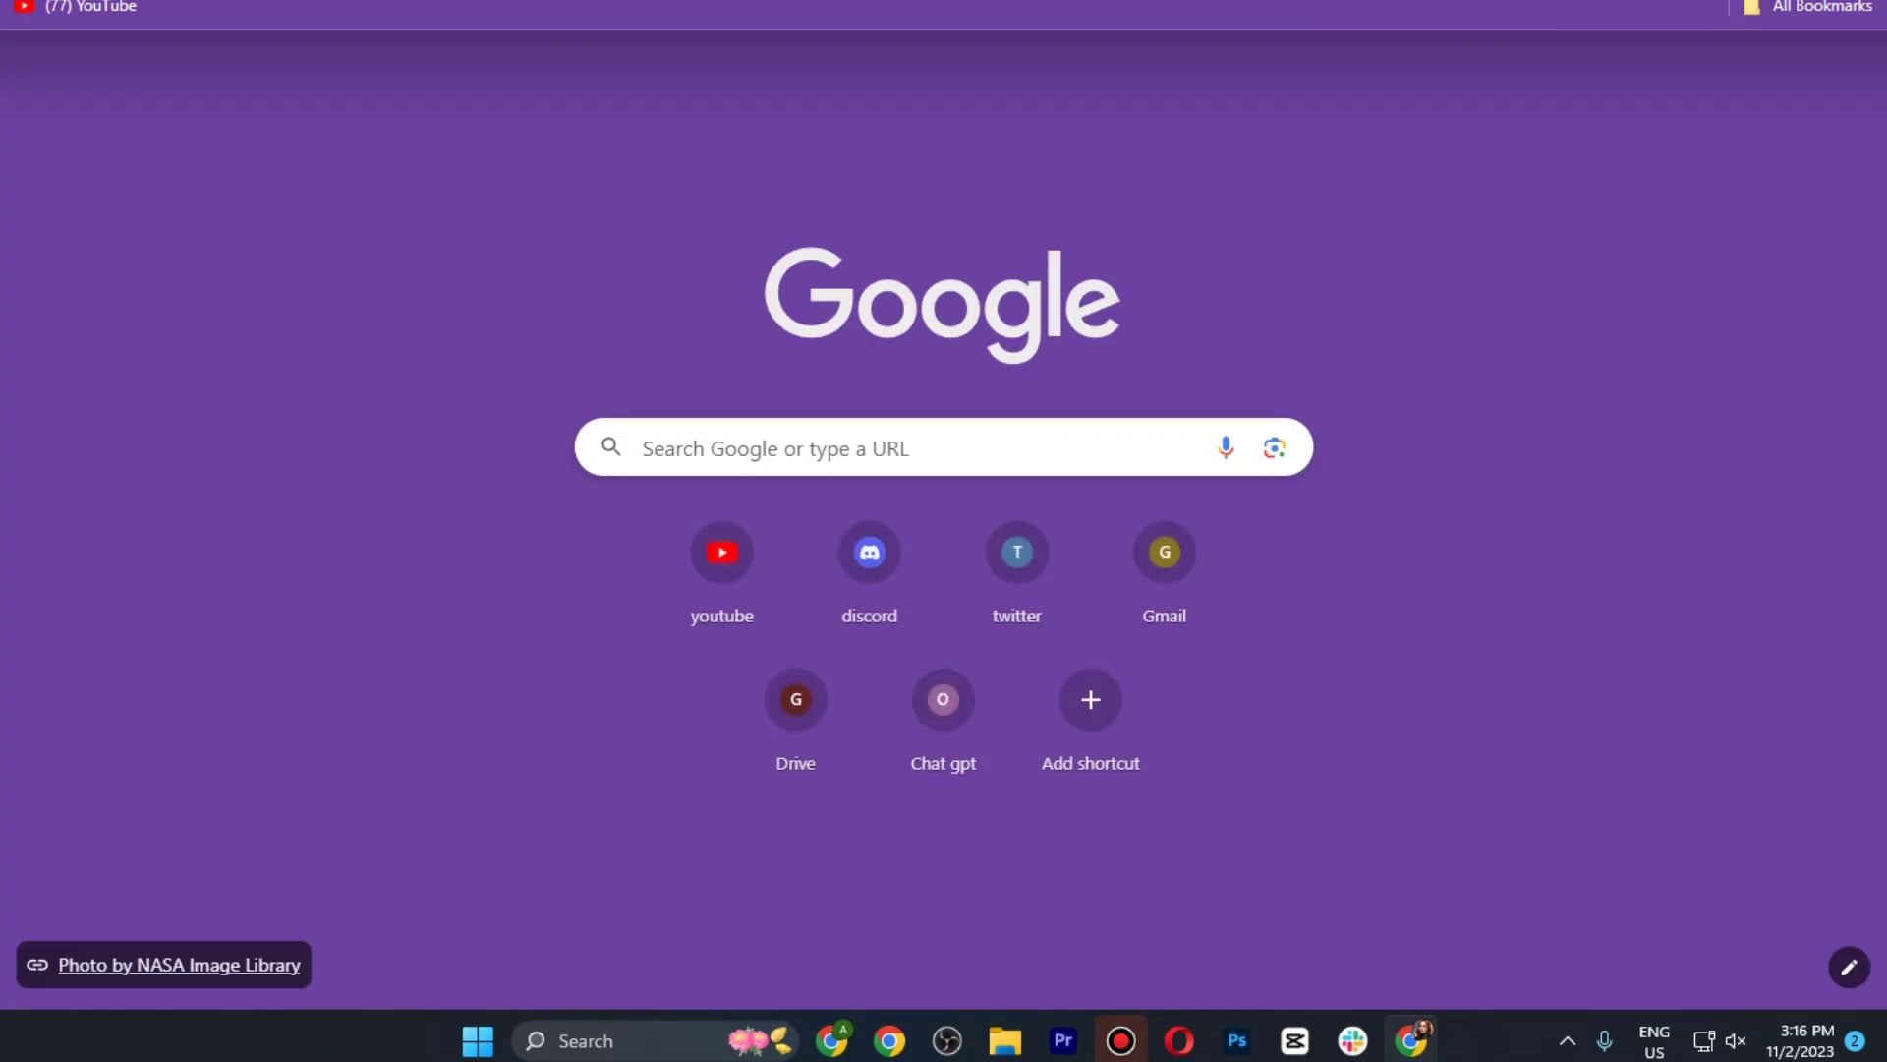
# Go to Chrome Settings and show the Privacy and security section
pyautogui.click(1860, 17)
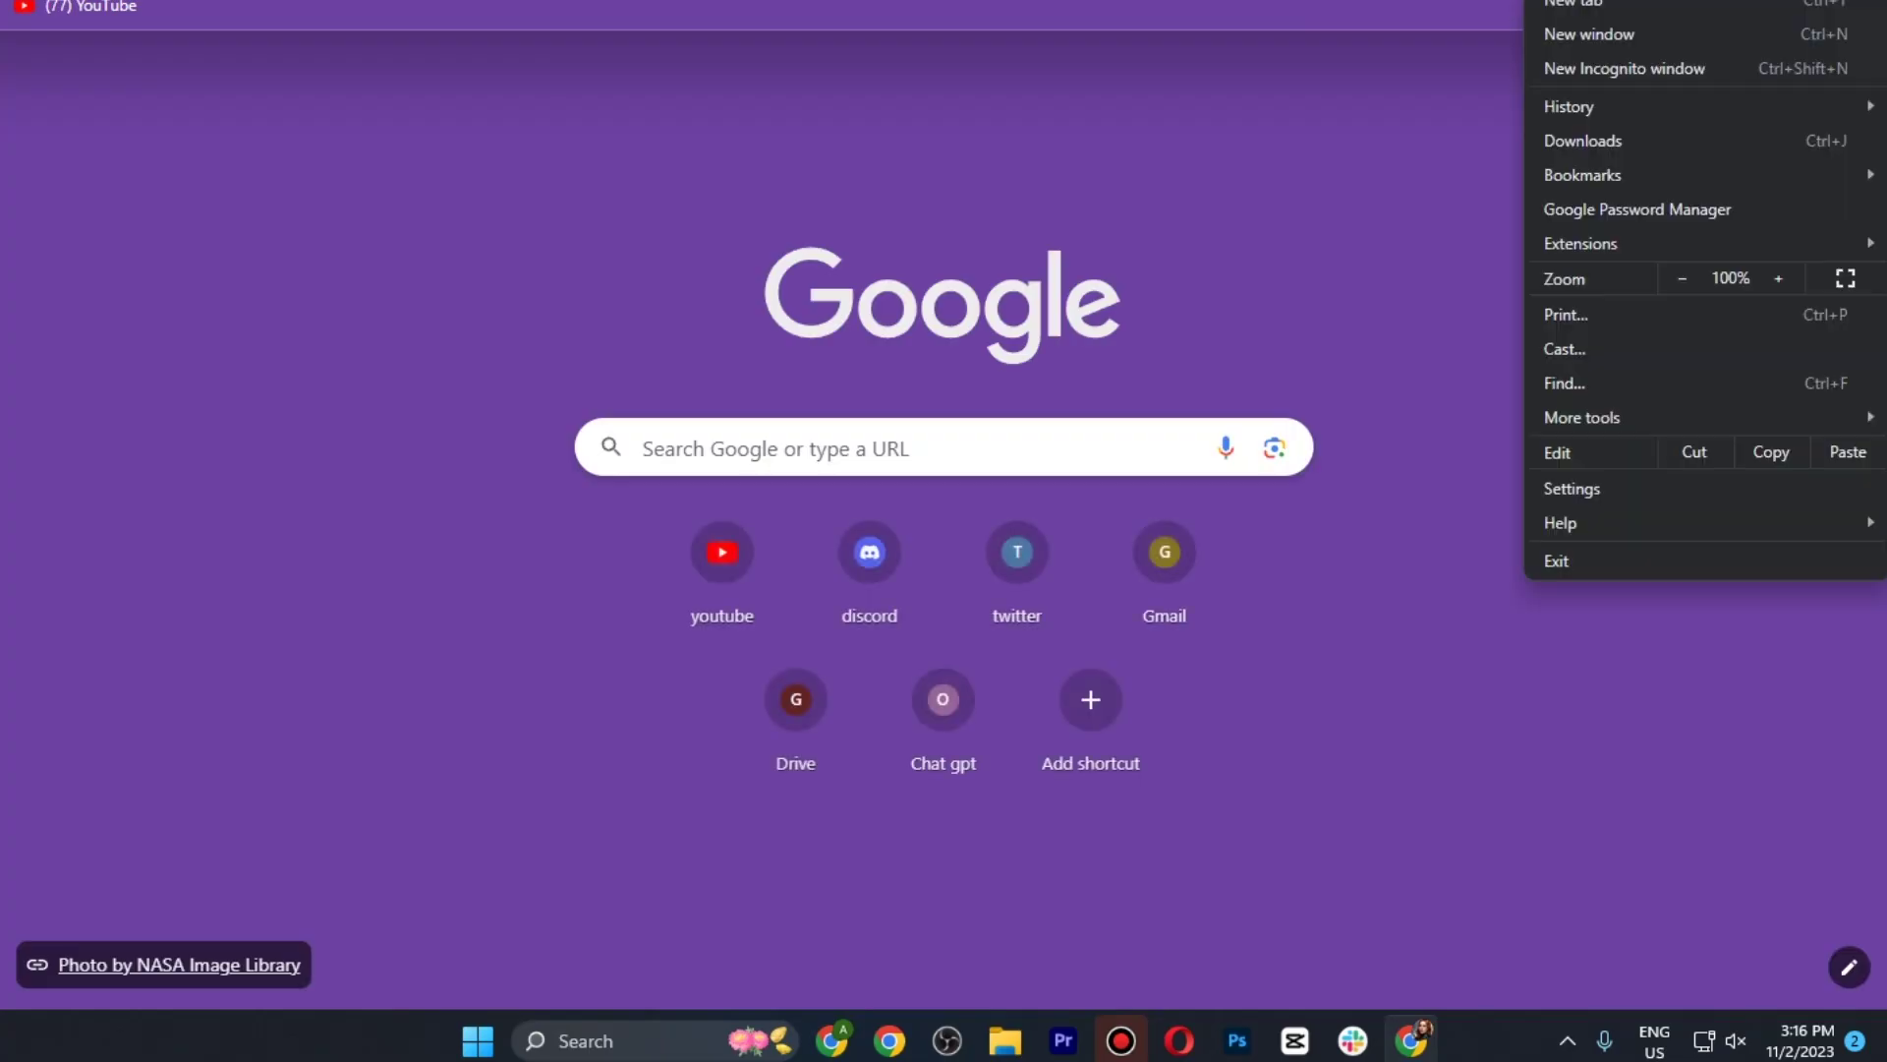
pyautogui.click(1621, 488)
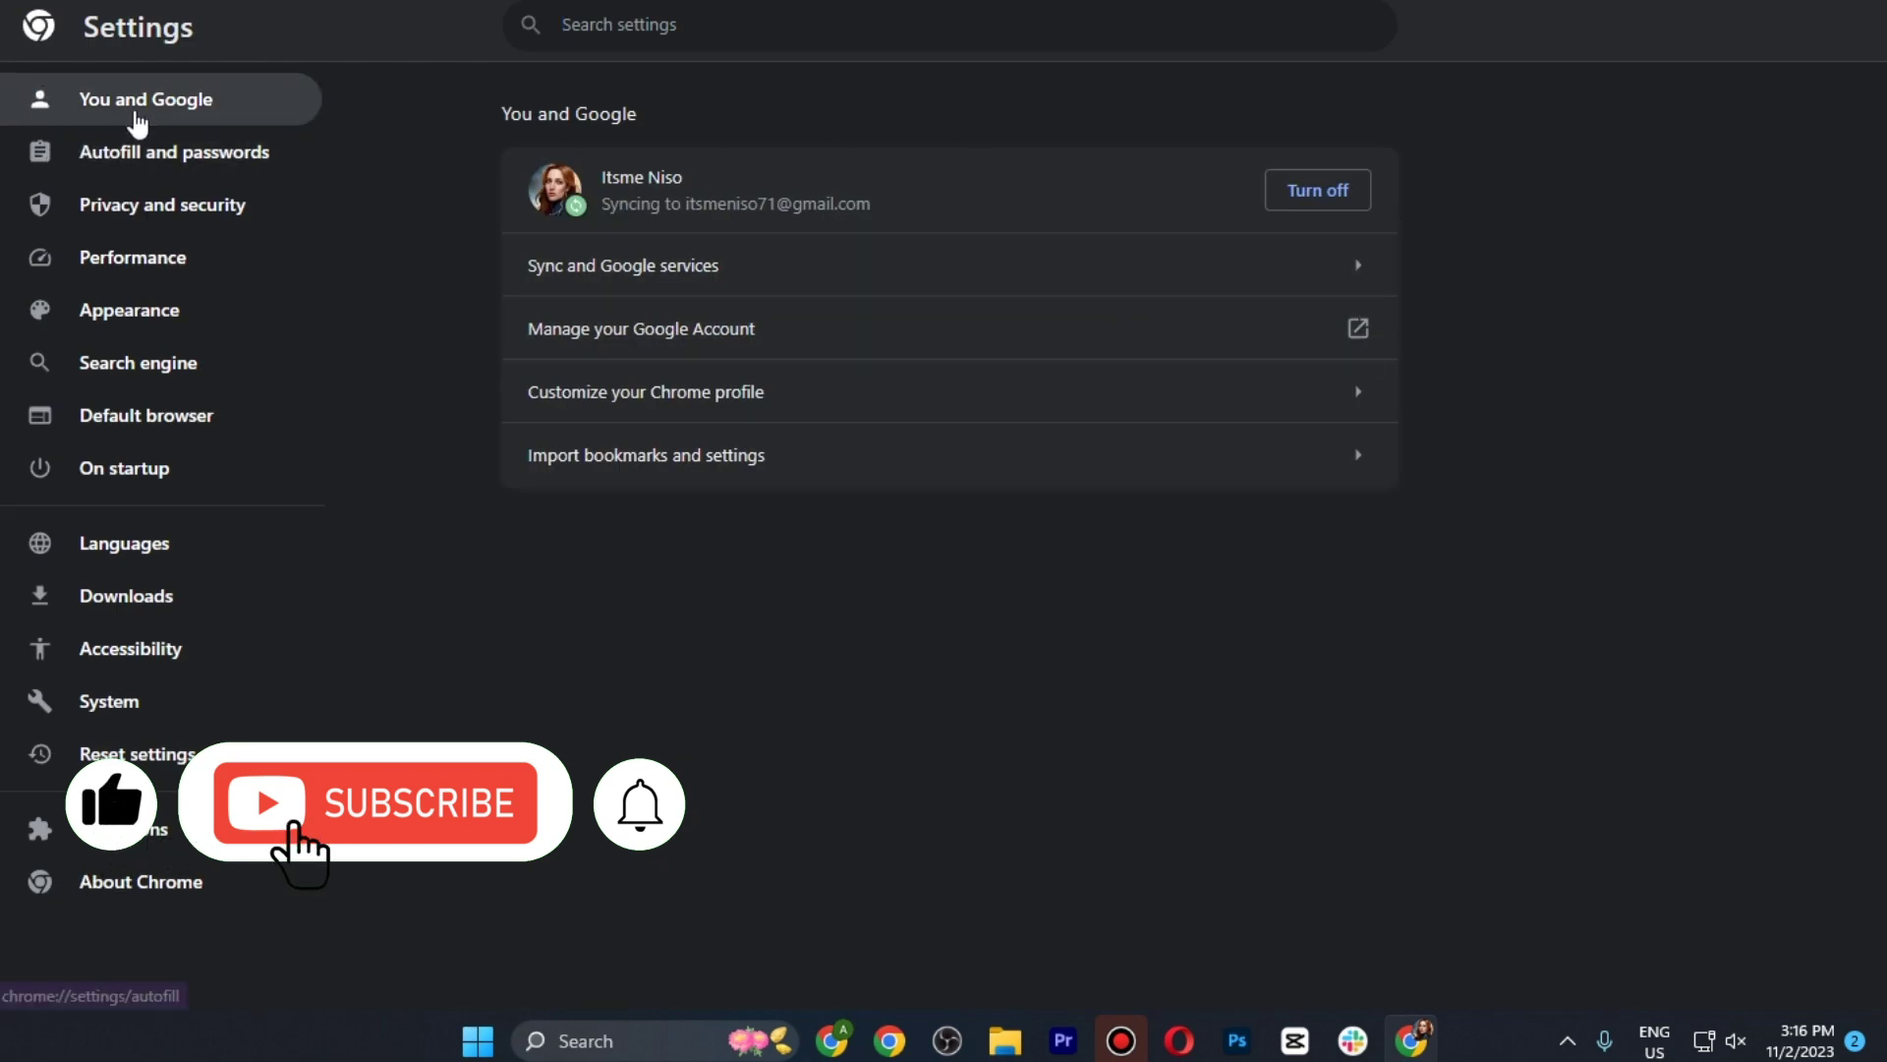
pyautogui.click(160, 215)
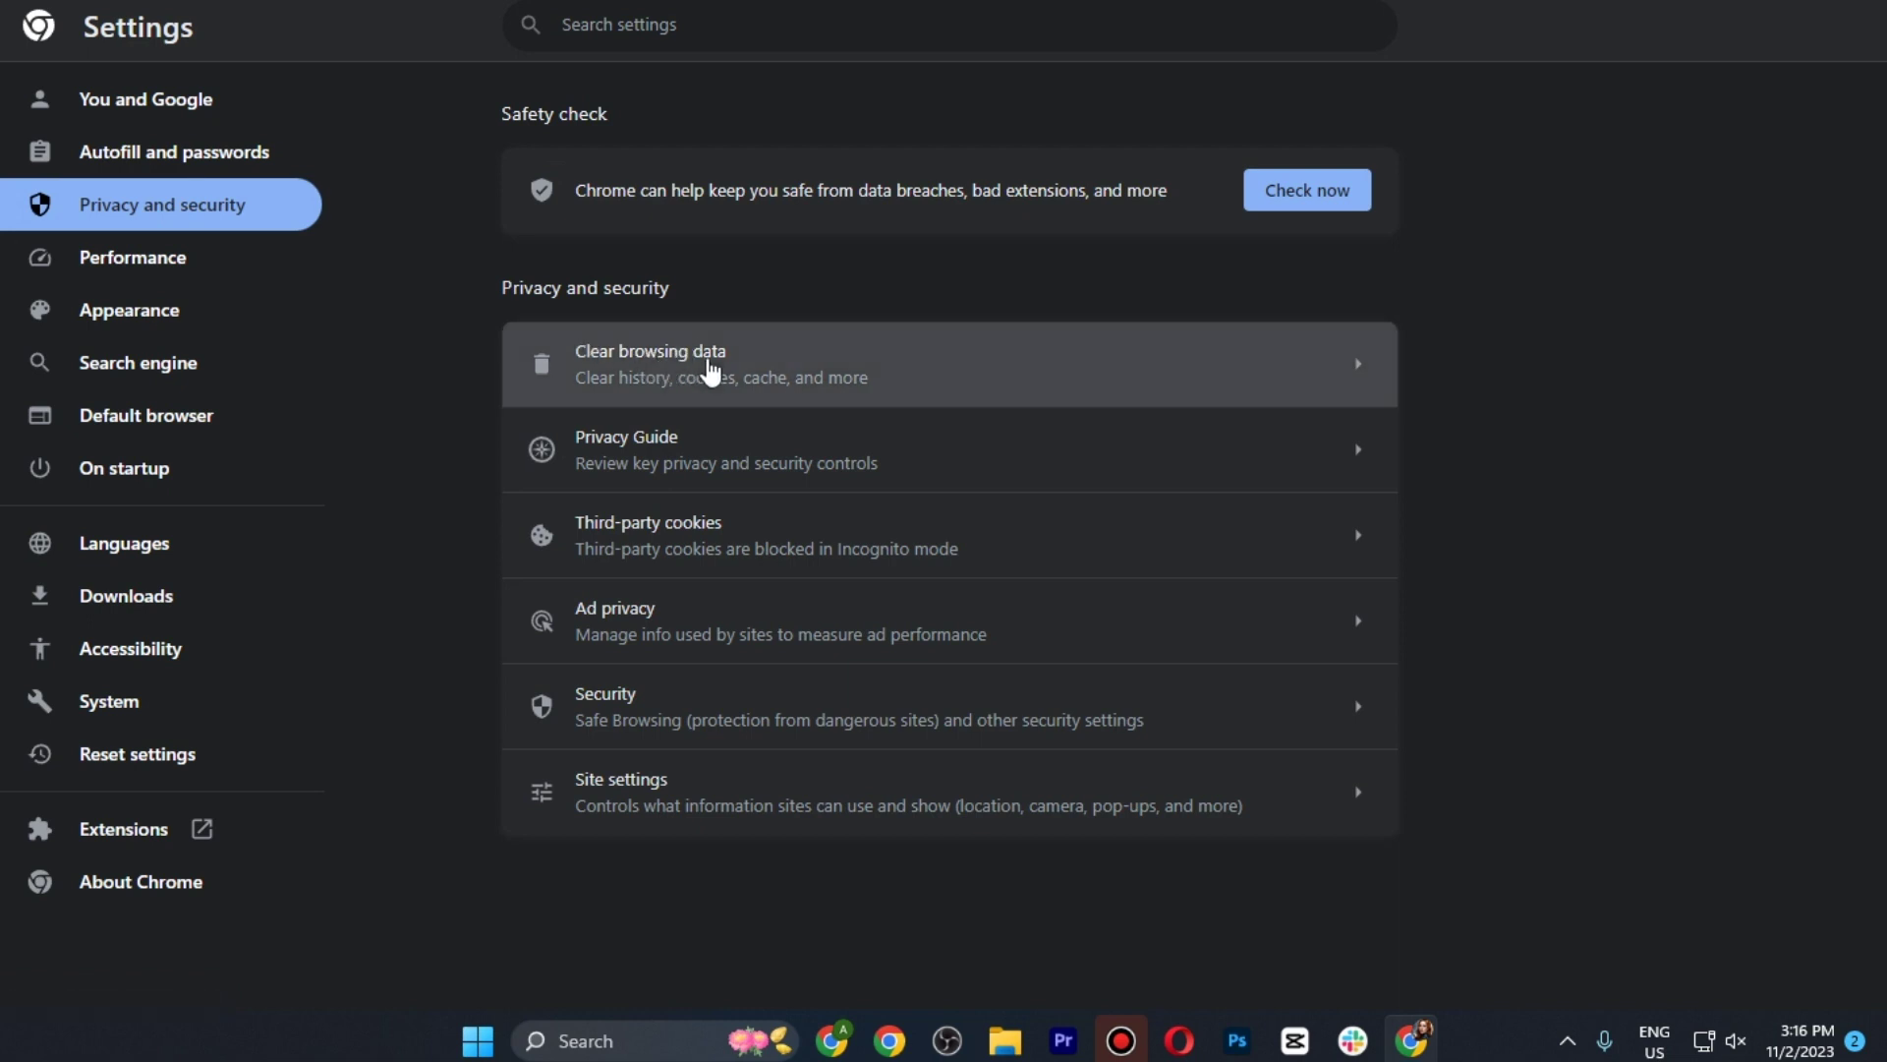
# Reopen the Clear browsing data dialog from Privacy and security, keeping Last hour's items ticked
pyautogui.click(749, 368)
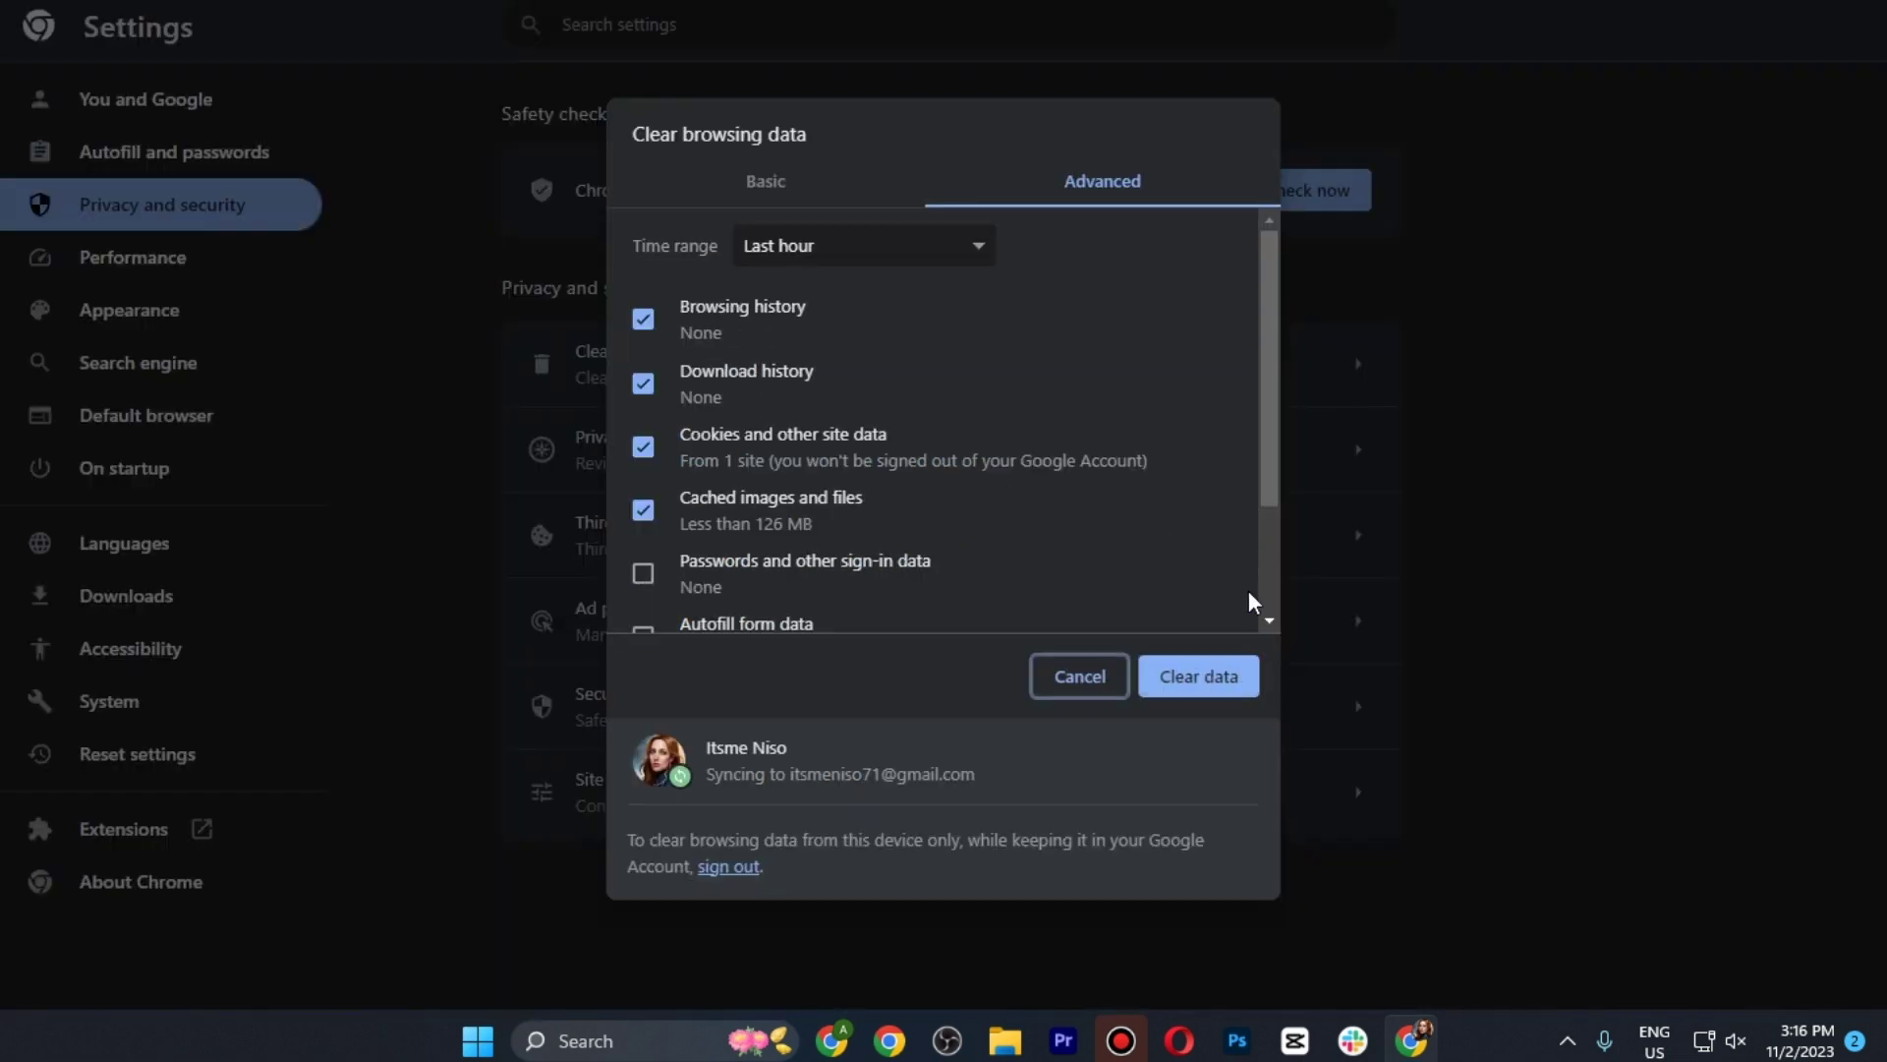
pyautogui.scroll(-2, 1265, 439)
pyautogui.scroll(2, 1265, 438)
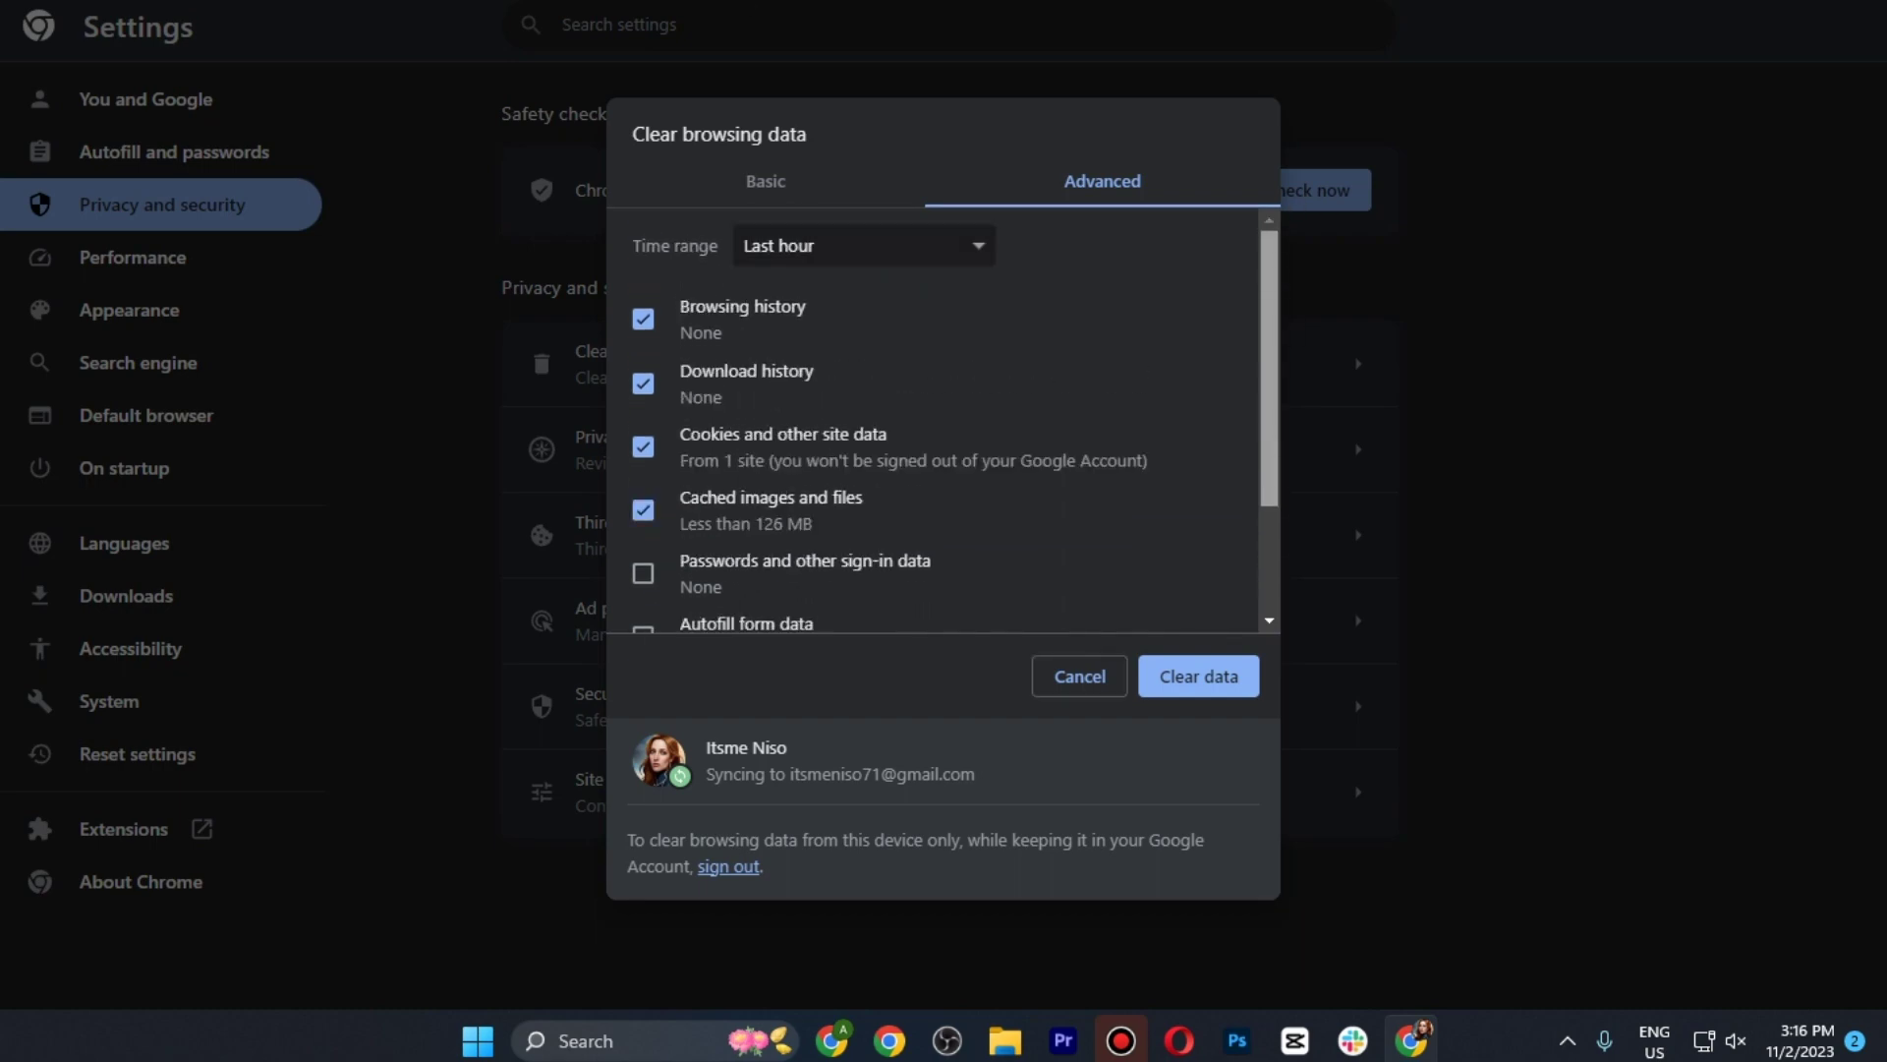